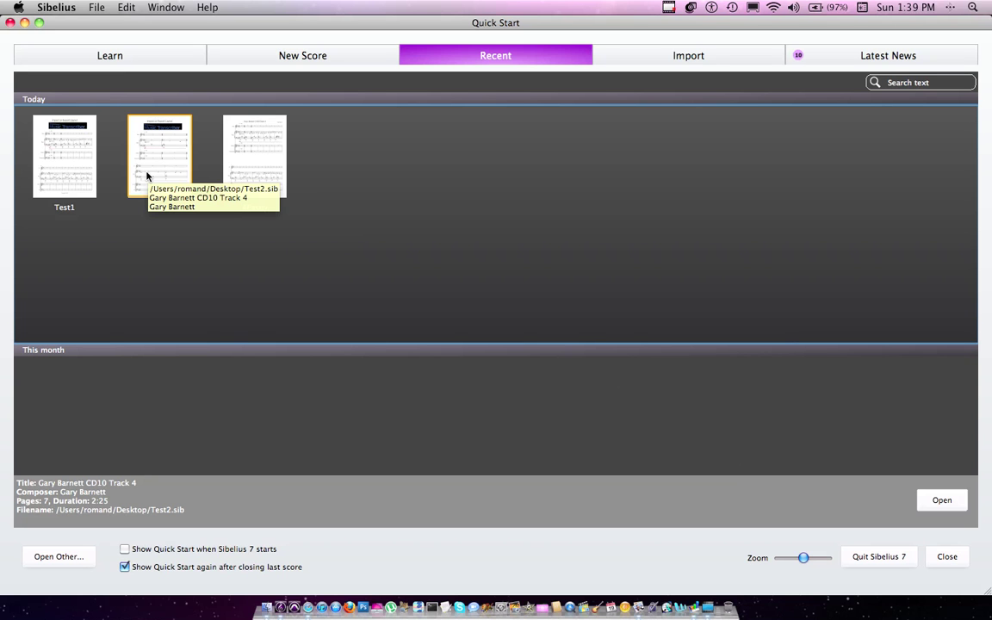
Step: Open Test1 and set the Import or Export Layout plug-in to export to a layout file
{"action": "double_click", "coordinate": [60, 178]}
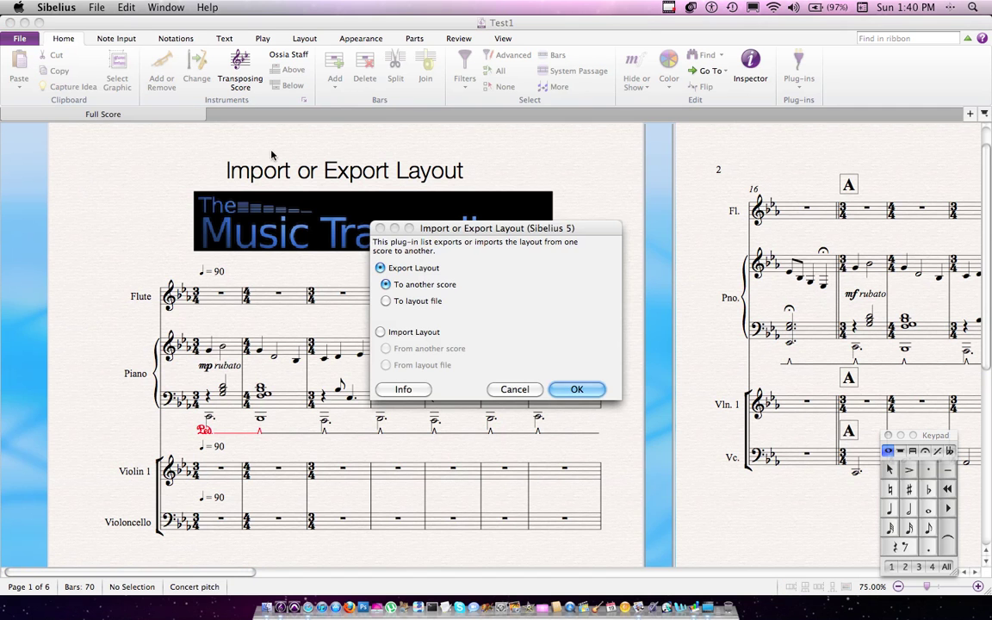
{"action": "left_click_drag", "start_coordinate": [458, 234], "coordinate": [429, 165]}
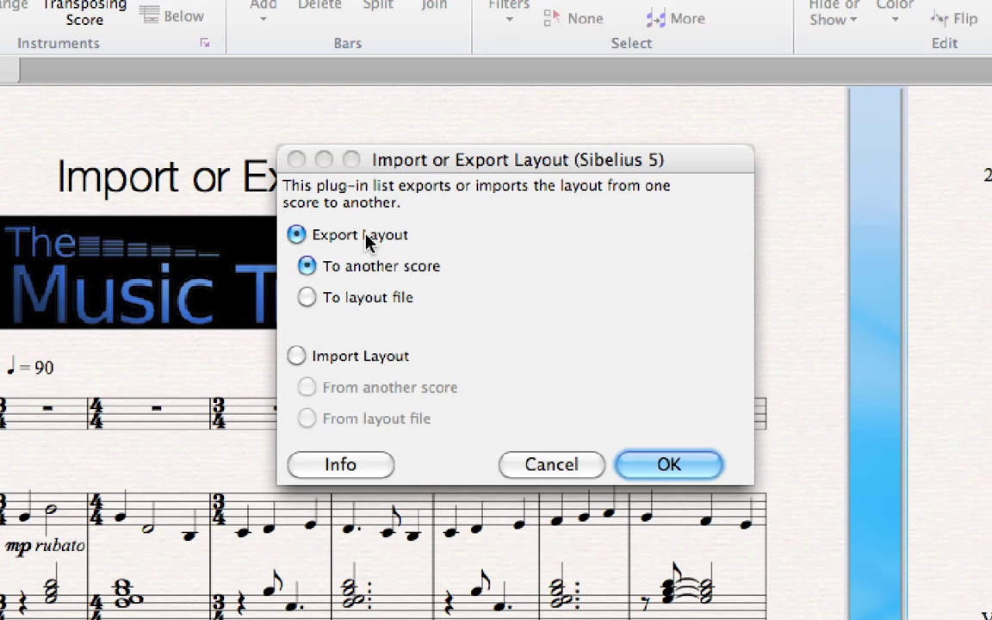
{"action": "left_click", "coordinate": [377, 356]}
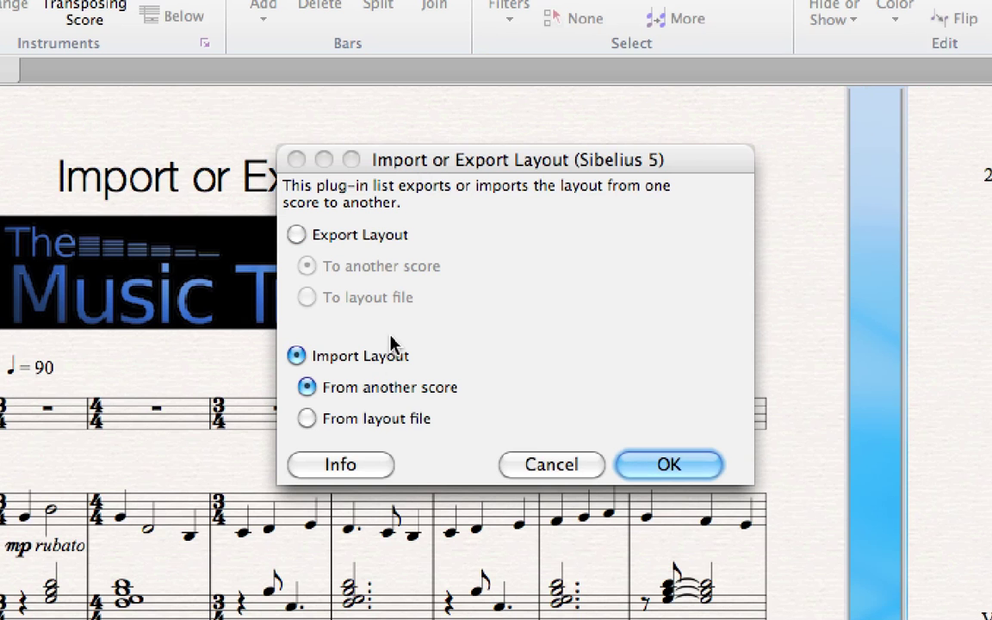
{"action": "left_click", "coordinate": [359, 240]}
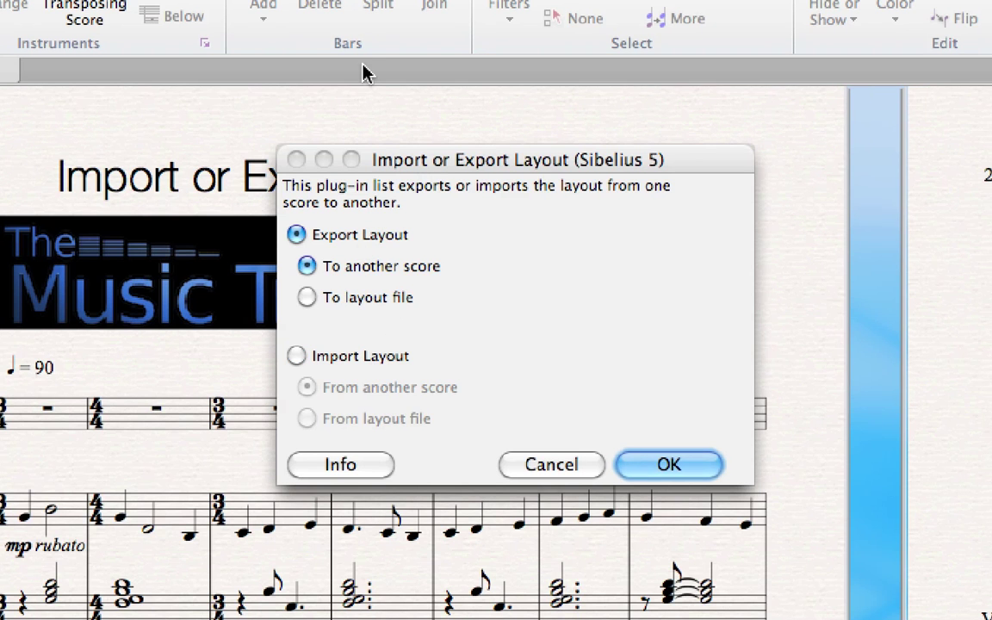
{"action": "left_click", "coordinate": [361, 303]}
{"action": "left_click", "coordinate": [651, 467]}
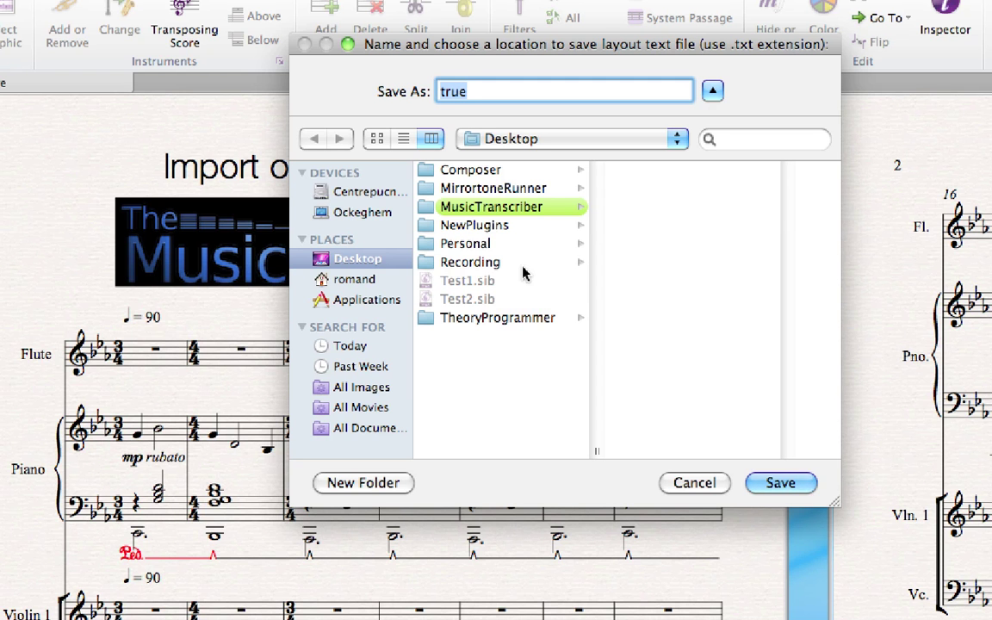
Step: Name the layout file test1layout.txt and save it to the Desktop
{"action": "type", "text": "test1l"}
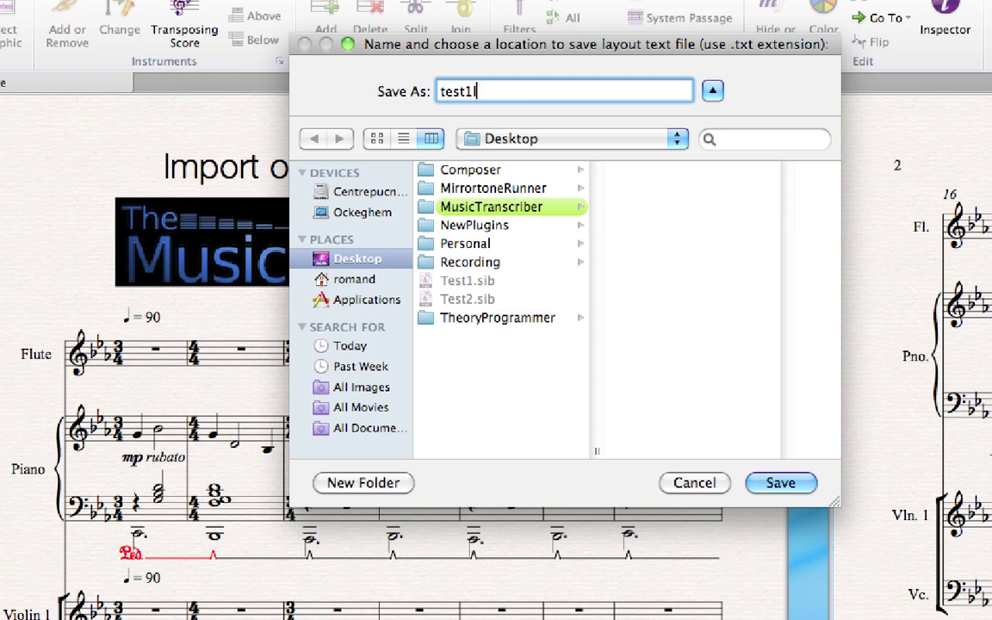
{"action": "type", "text": "ayout.txt"}
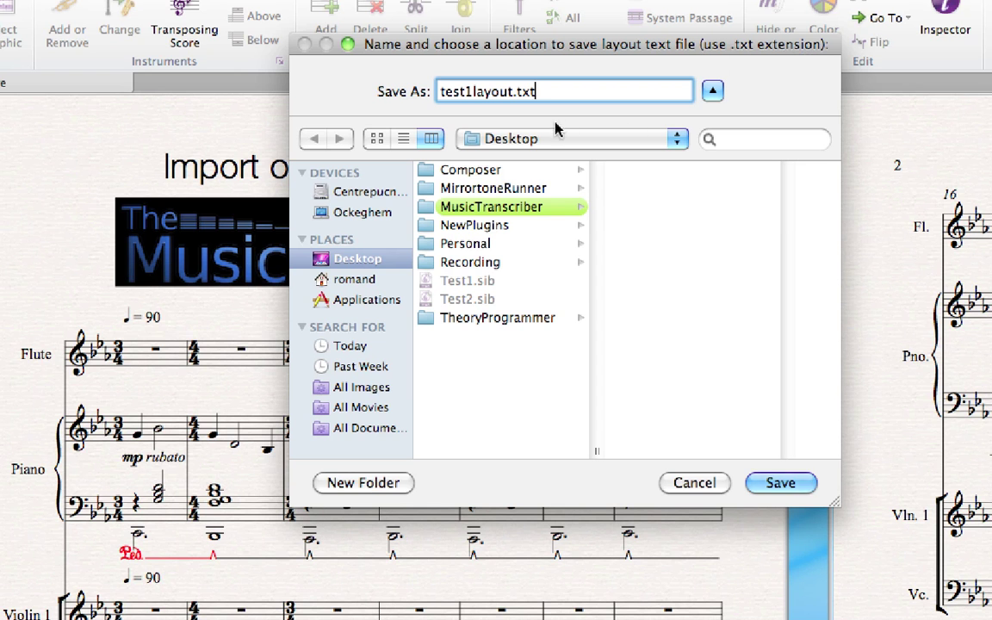
{"action": "left_click", "coordinate": [780, 484]}
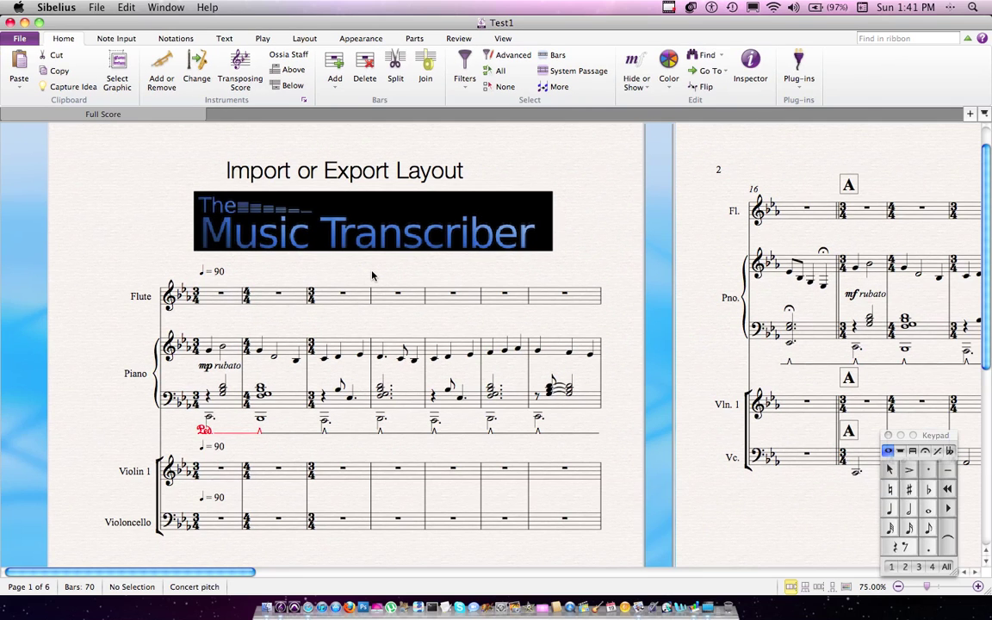
Step: Close Test1, then in Test2 set the layout plug-in to import from a layout file
{"action": "key", "text": "super+w"}
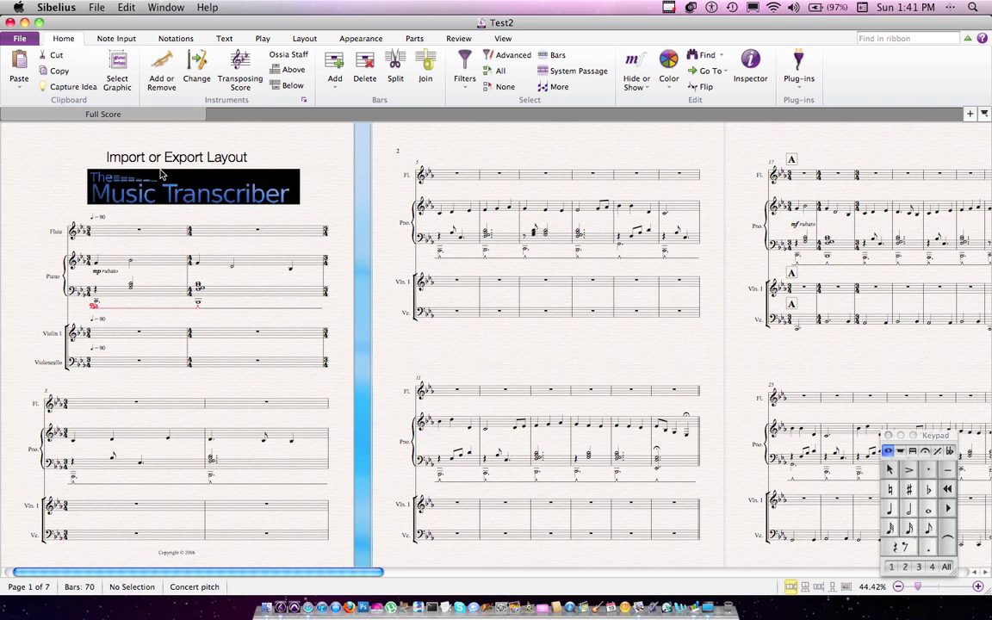
{"action": "key", "text": "ctrl+alt+e"}
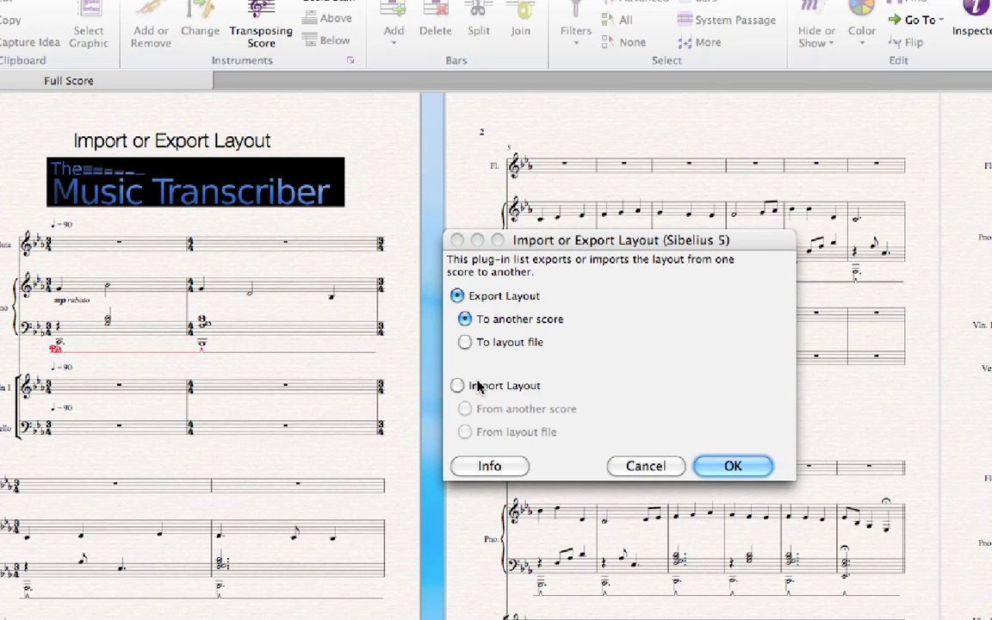
{"action": "left_click", "coordinate": [478, 384]}
{"action": "left_click_drag", "start_coordinate": [561, 238], "coordinate": [415, 144]}
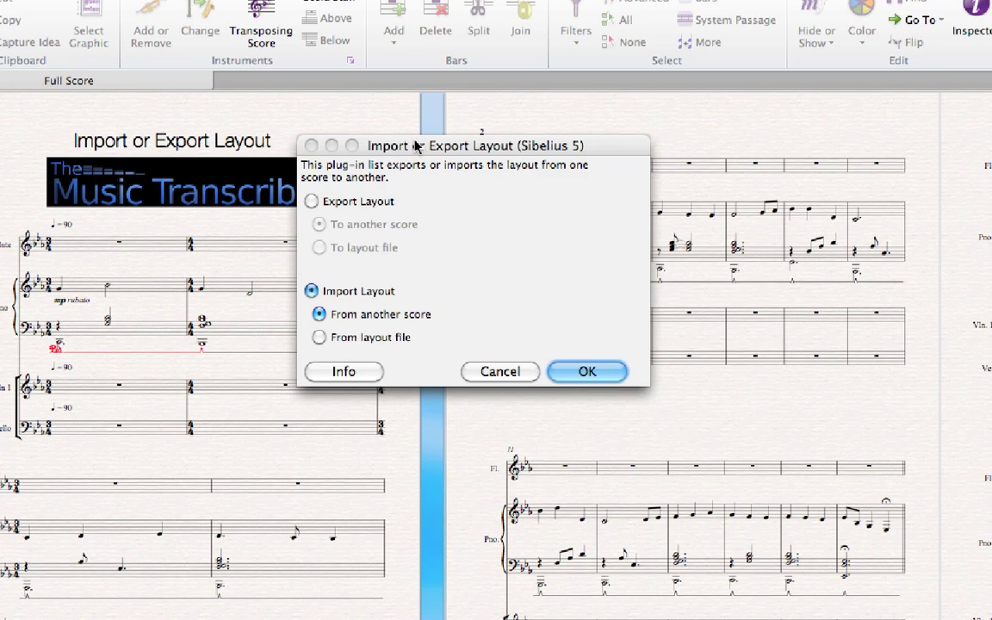
{"action": "left_click", "coordinate": [320, 337]}
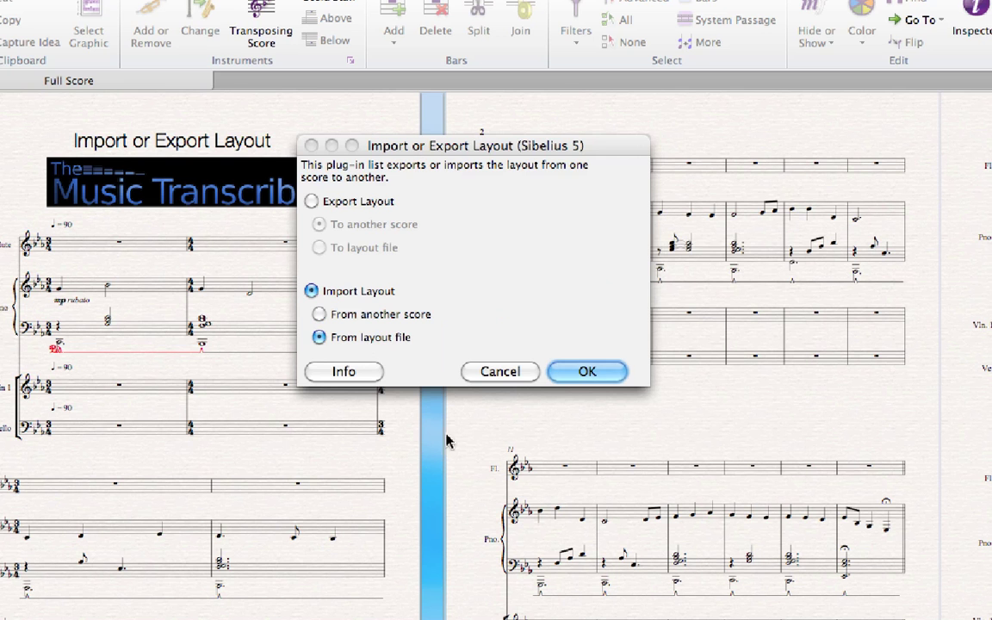
{"action": "left_click", "coordinate": [574, 371]}
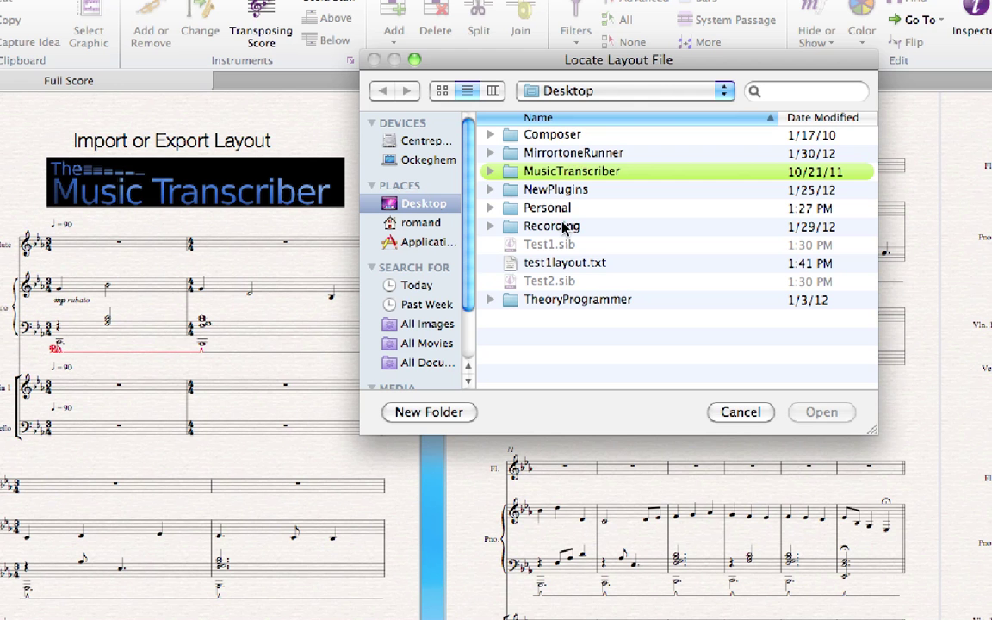
Step: Load test1layout.txt into Test2 and pan across the reflowed five-page, 70-bar score
{"action": "left_click", "coordinate": [558, 263]}
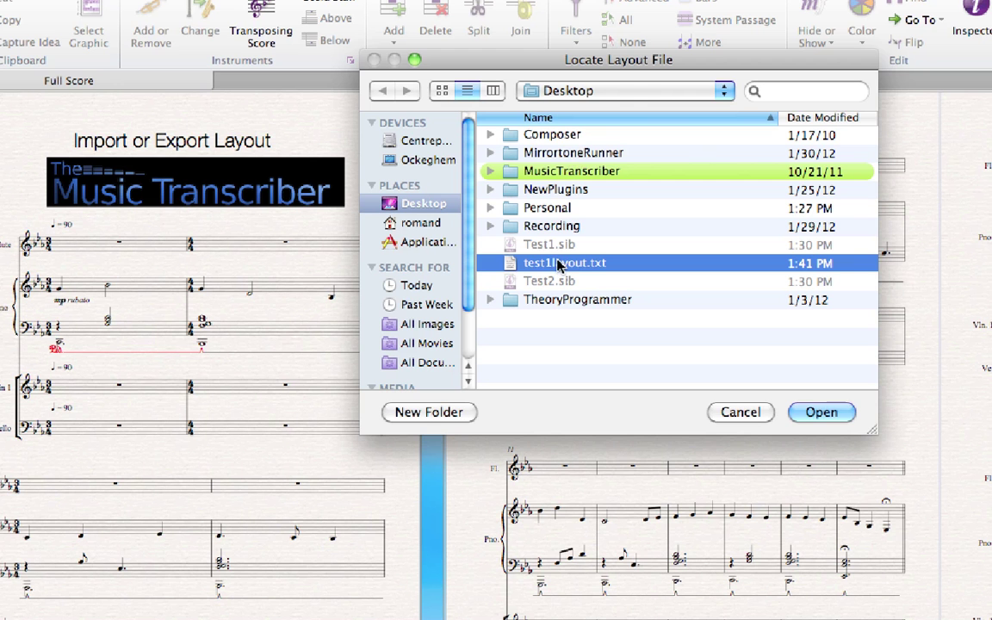
{"action": "left_click", "coordinate": [821, 411]}
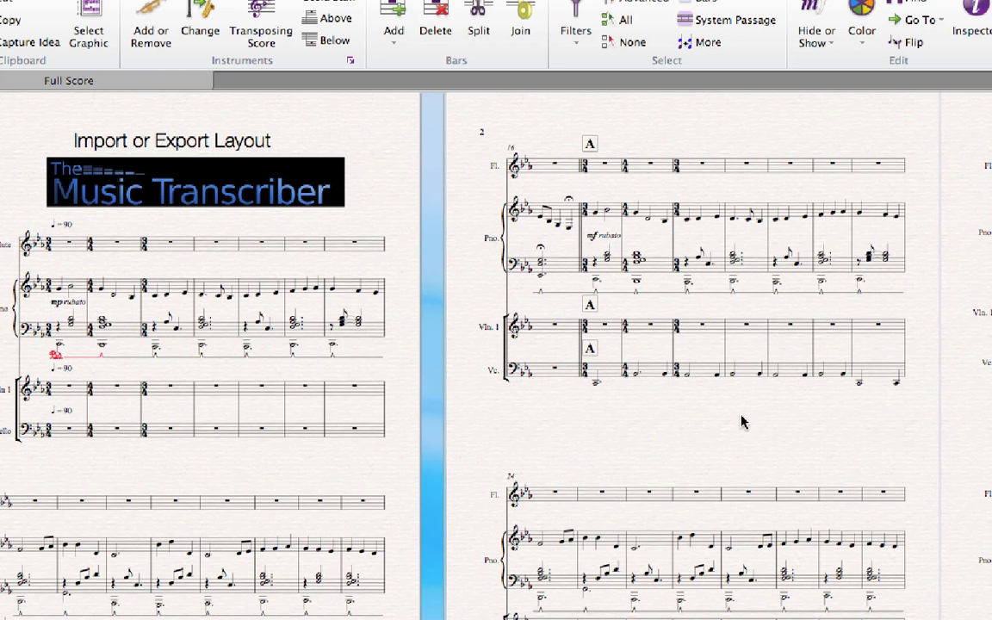
{"action": "left_click_drag", "start_coordinate": [489, 440], "coordinate": [605, 435]}
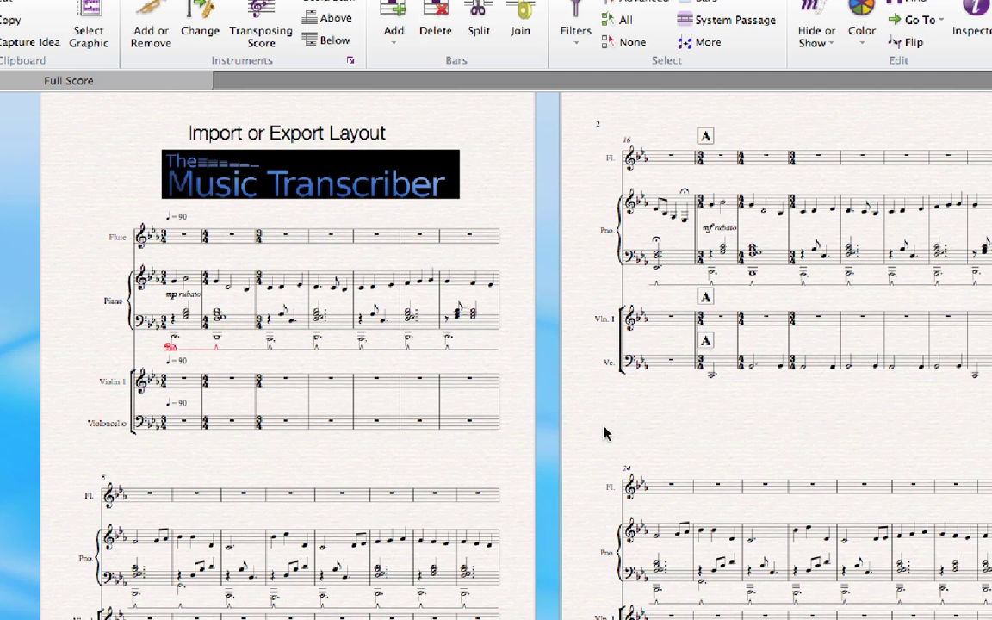
{"action": "scroll", "coordinate": [603, 433], "scroll_direction": "right", "scroll_amount": 3}
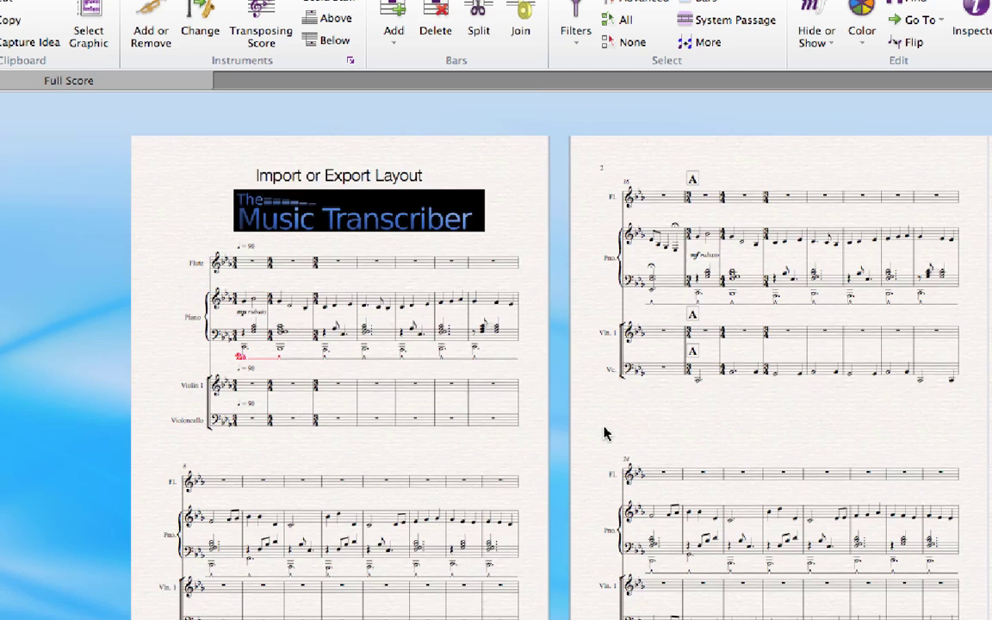
{"action": "scroll", "coordinate": [603, 414], "scroll_direction": "left", "scroll_amount": 3}
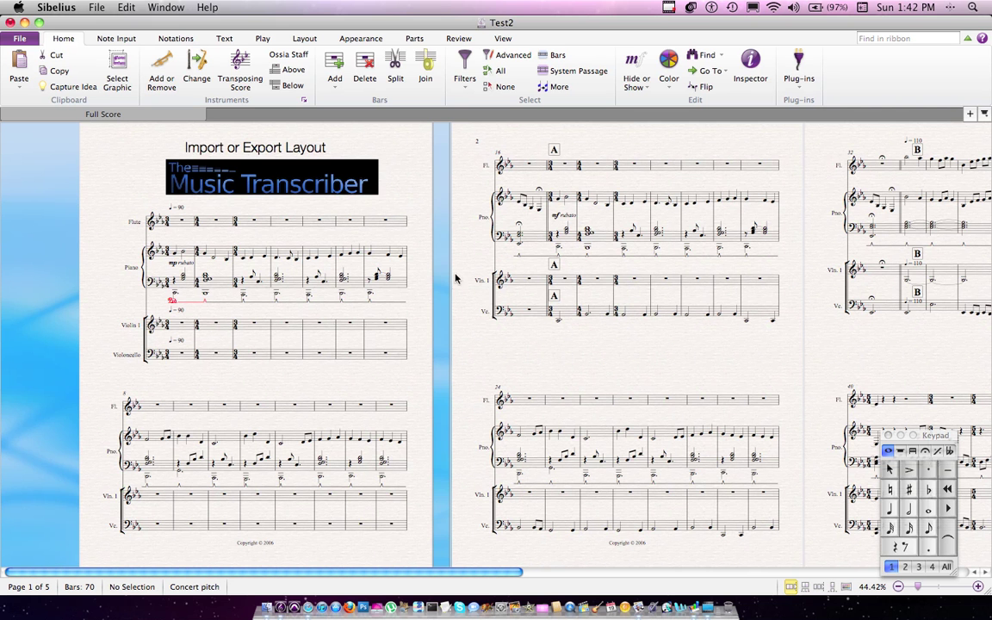
Step: Close Test2 discarding changes, then reopen Test1 from the Recent scores list
{"action": "key", "text": "super+w"}
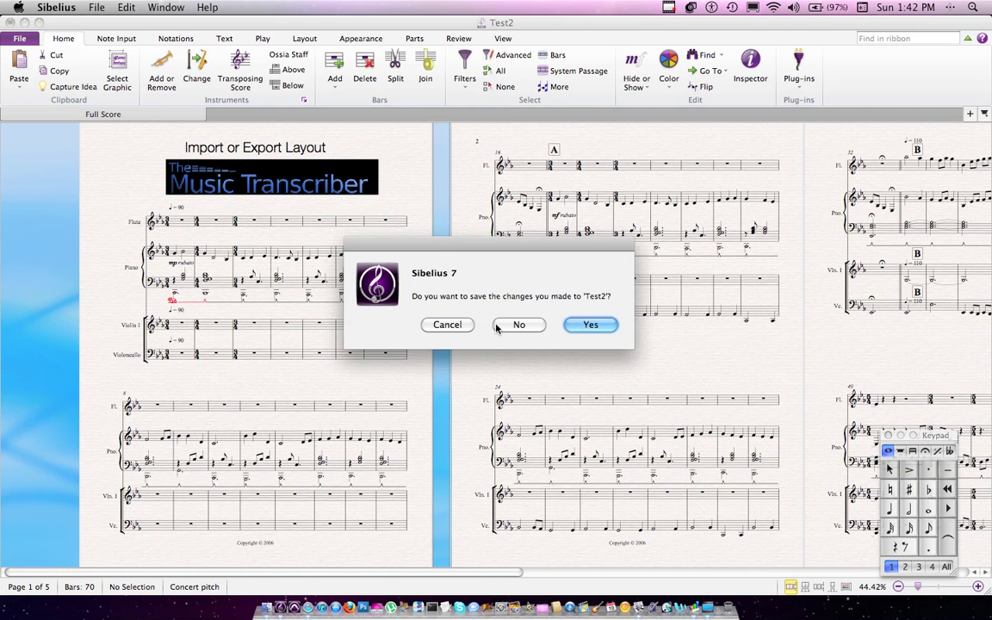
{"action": "left_click", "coordinate": [498, 326]}
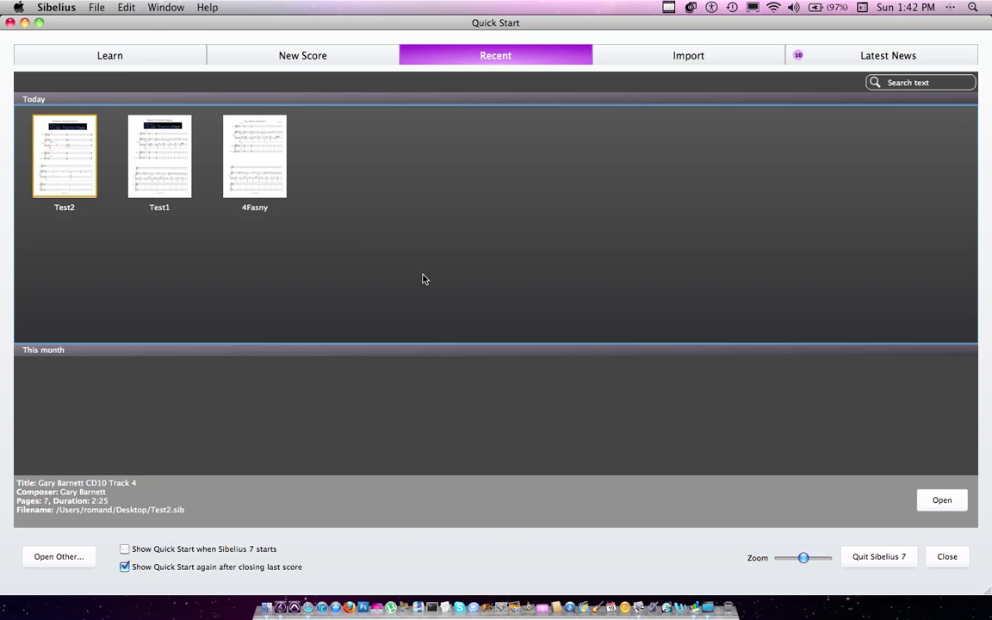
{"action": "double_click", "coordinate": [177, 162]}
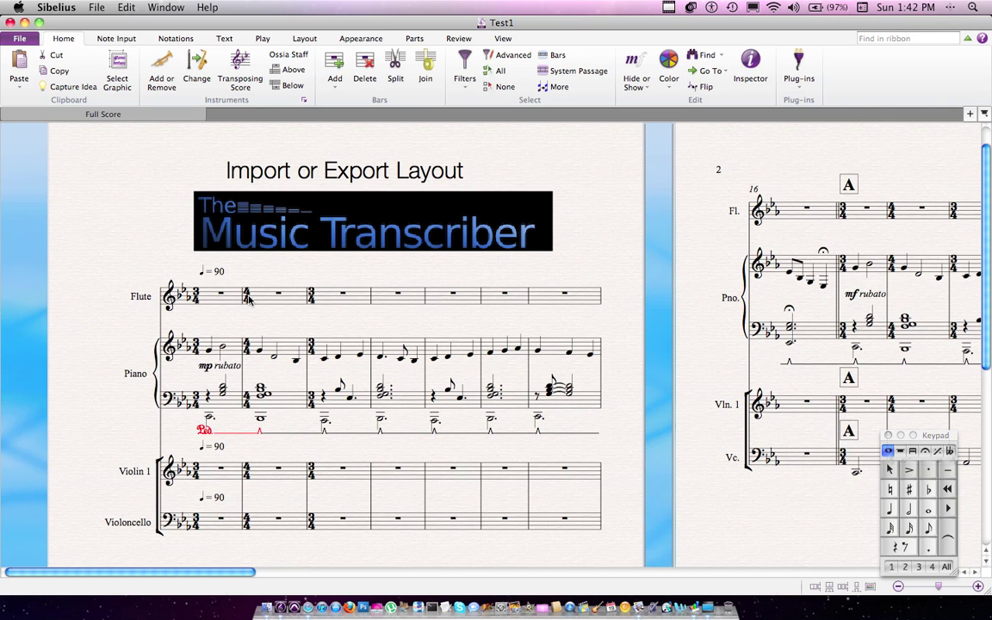
Step: Open Test1's Flute part and delete its Music Transcriber graphic
{"action": "left_click", "coordinate": [268, 298]}
{"action": "key", "text": "w"}
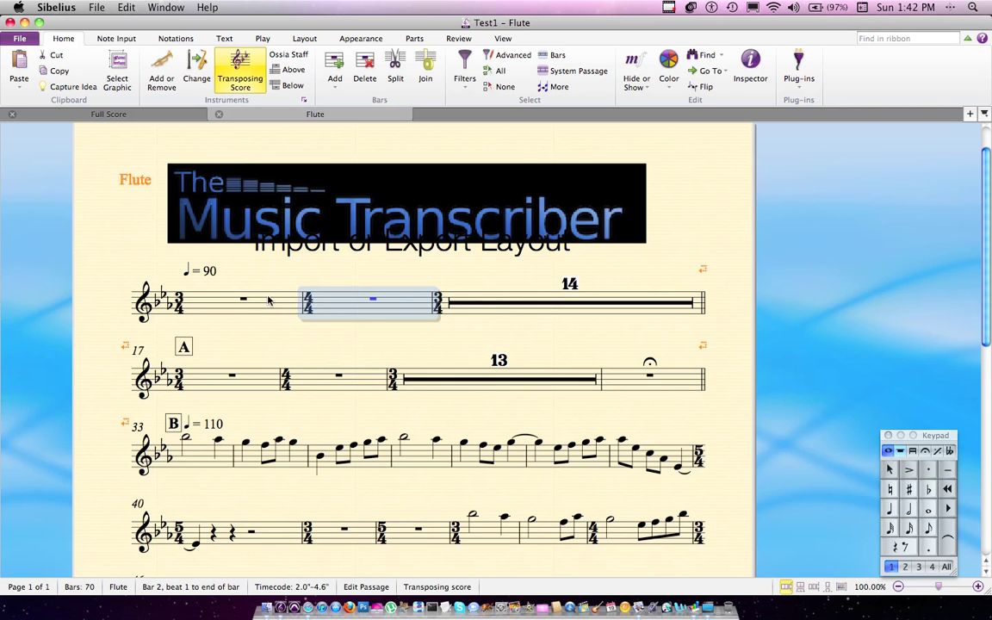
{"action": "left_click", "coordinate": [277, 214]}
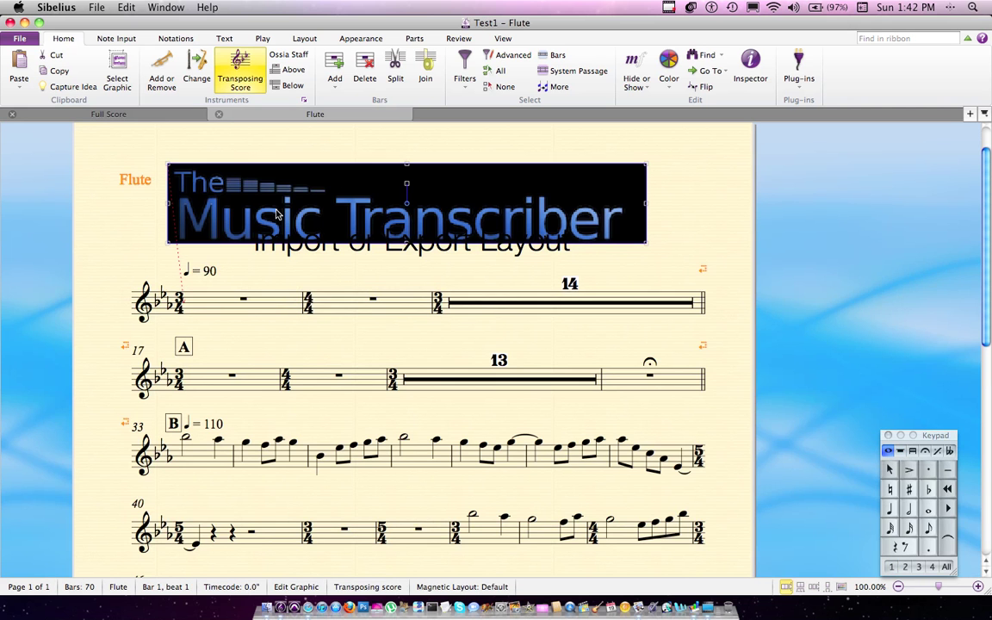
{"action": "key", "text": "Delete"}
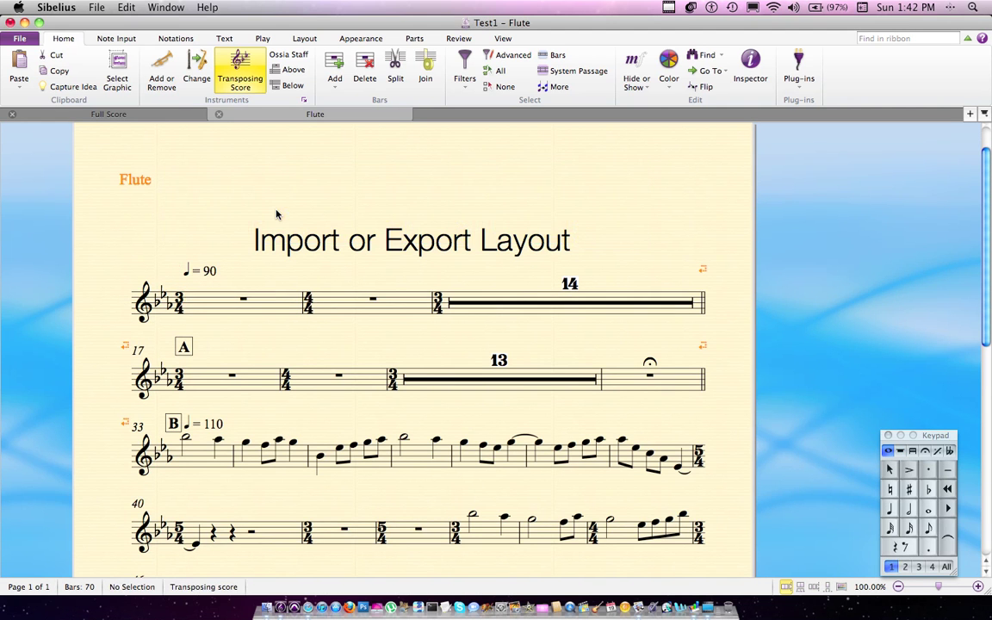
{"action": "scroll", "coordinate": [294, 278], "scroll_direction": "down", "scroll_amount": 5}
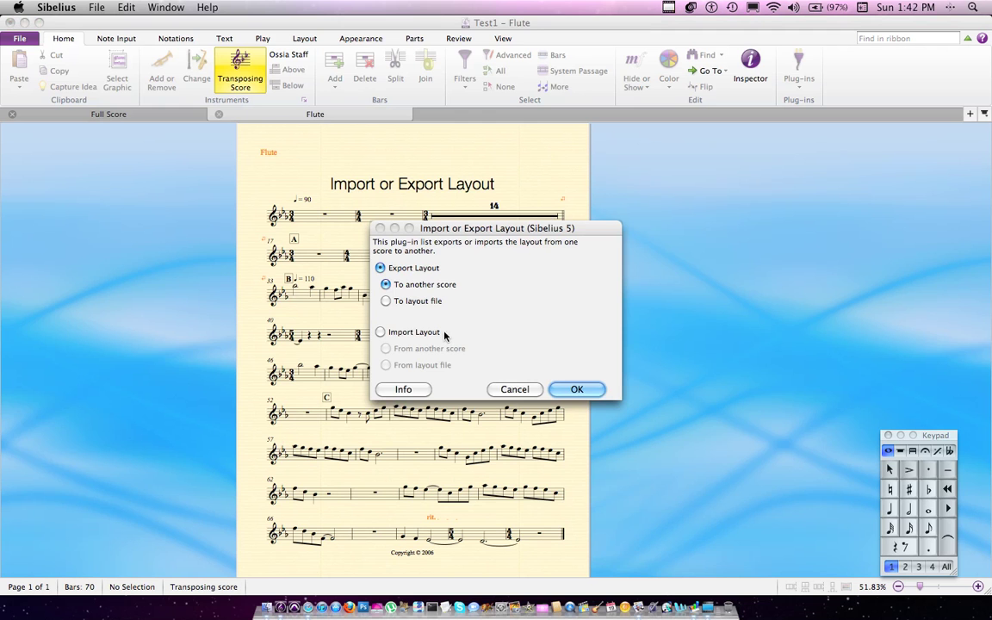
Step: Export the Flute part's layout to Test1FluteLayout.txt on the Desktop
{"action": "left_click", "coordinate": [405, 301]}
{"action": "left_click", "coordinate": [579, 389]}
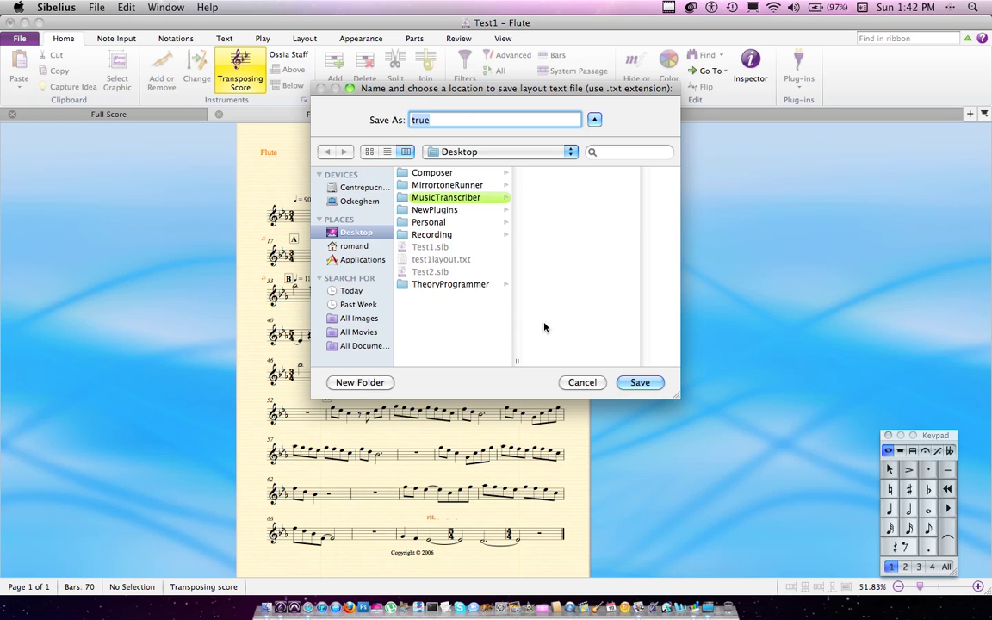
{"action": "type", "text": "flute"}
{"action": "type", "text": "Test1Flute"}
{"action": "type", "text": "Layout.t"}
{"action": "type", "text": "xt"}
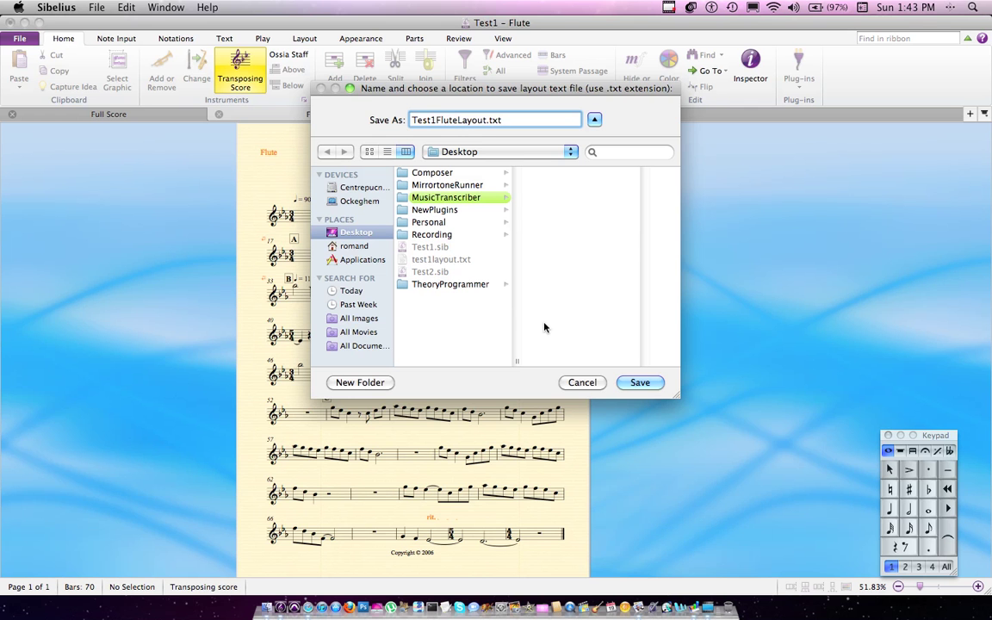
{"action": "key", "text": "Return"}
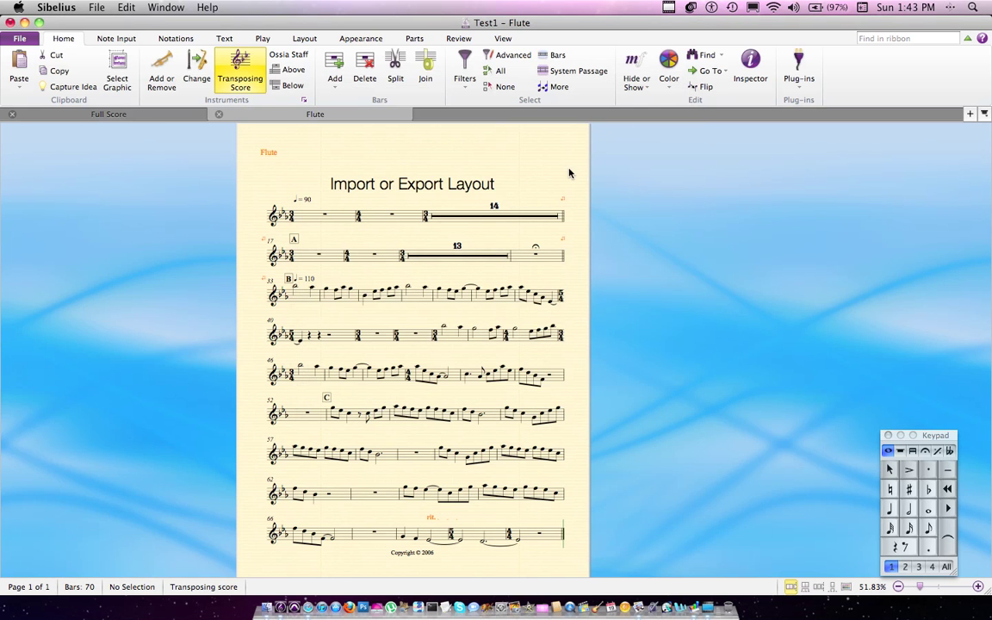
Step: Close the Flute part and Test1 without saving changes
{"action": "left_click_drag", "start_coordinate": [569, 173], "coordinate": [582, 188]}
{"action": "key", "text": "super+w"}
{"action": "key", "text": "super+w"}
{"action": "left_click", "coordinate": [516, 324]}
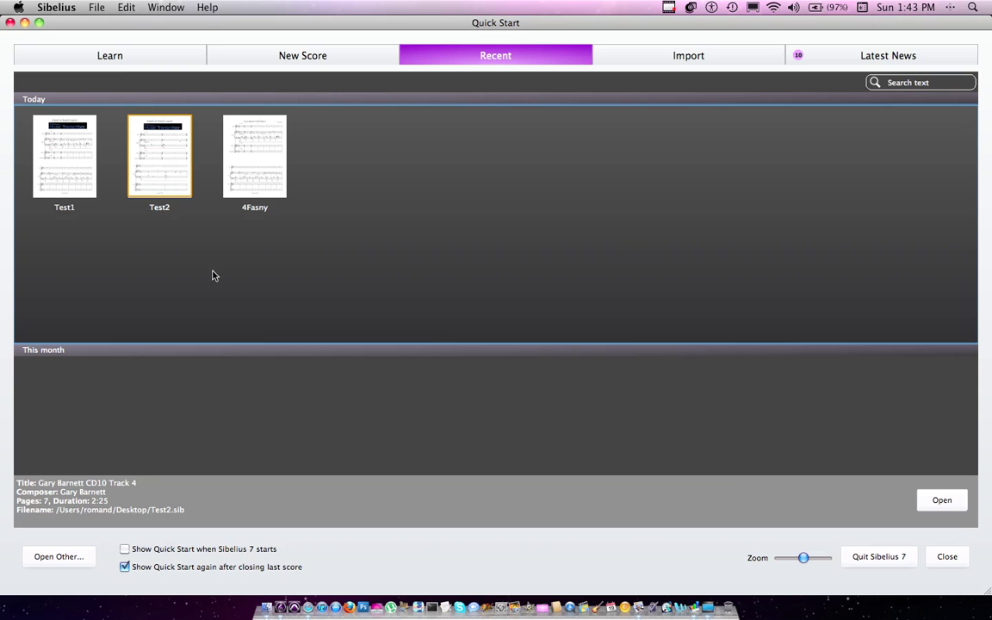
Step: Open Test2's Flute part and delete its Music Transcriber graphic
{"action": "double_click", "coordinate": [172, 176]}
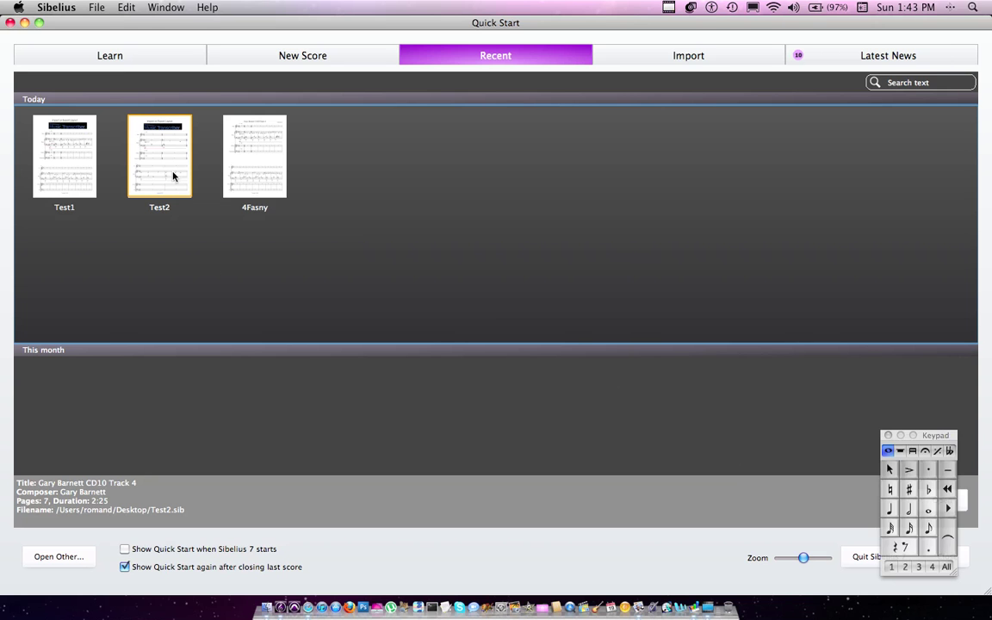
{"action": "left_click", "coordinate": [163, 235]}
{"action": "key", "text": "w"}
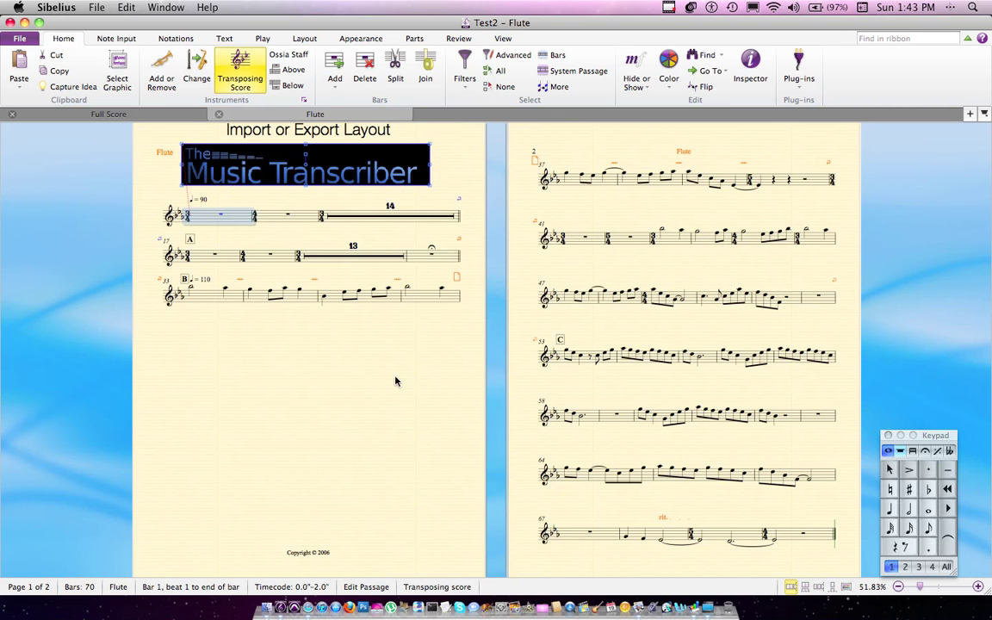
{"action": "left_click", "coordinate": [358, 415]}
{"action": "left_click", "coordinate": [341, 173]}
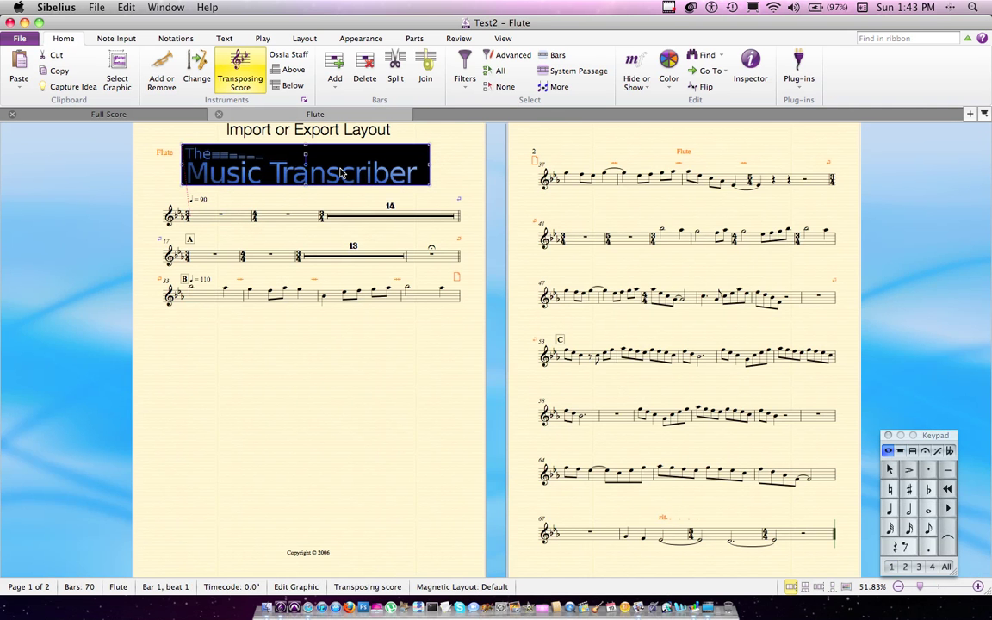
{"action": "key", "text": "Delete"}
Step: Drag the Import or Export Layout title down below the Flute label
{"action": "left_click_drag", "start_coordinate": [341, 200], "coordinate": [338, 248]}
{"action": "left_click", "coordinate": [399, 213]}
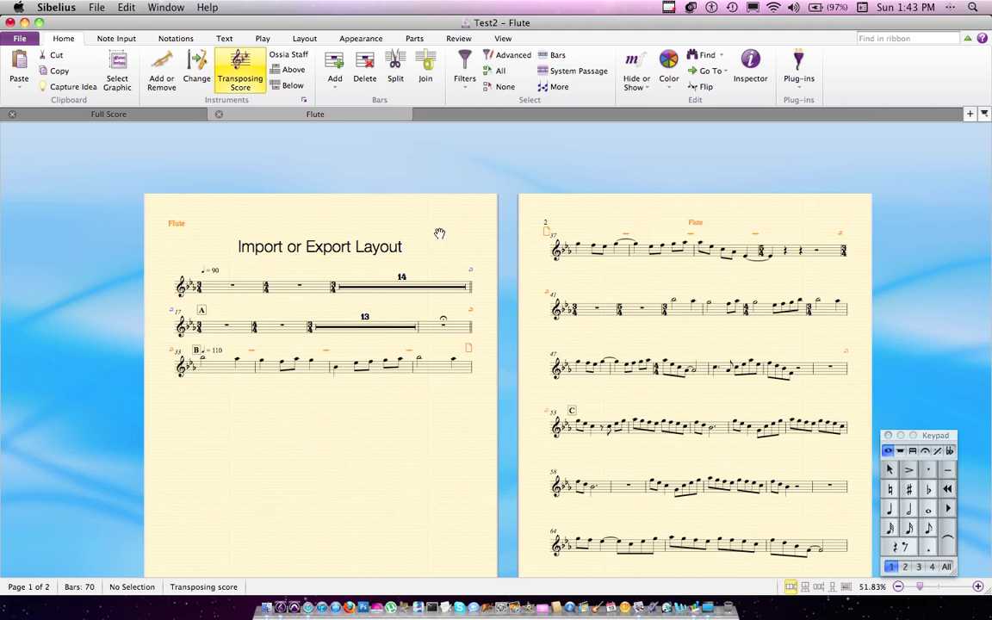
{"action": "left_click_drag", "start_coordinate": [463, 403], "coordinate": [434, 364]}
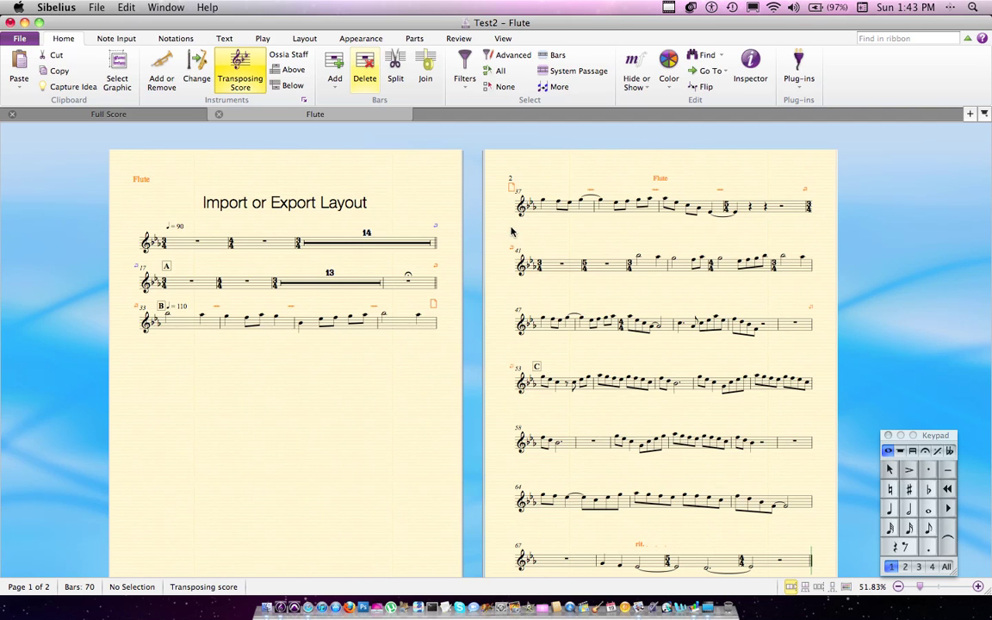
Step: Import Test1FluteLayout.txt into Test2's Flute part, reflowing it onto one 70-bar page
{"action": "left_click", "coordinate": [400, 331]}
{"action": "left_click", "coordinate": [431, 366]}
{"action": "left_click", "coordinate": [575, 390]}
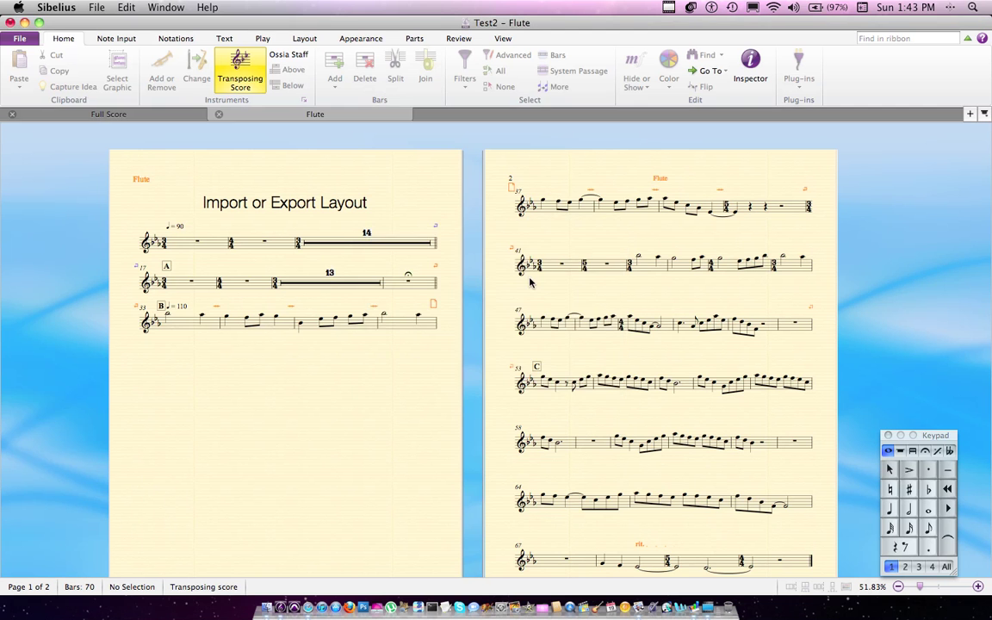
{"action": "left_click", "coordinate": [483, 246]}
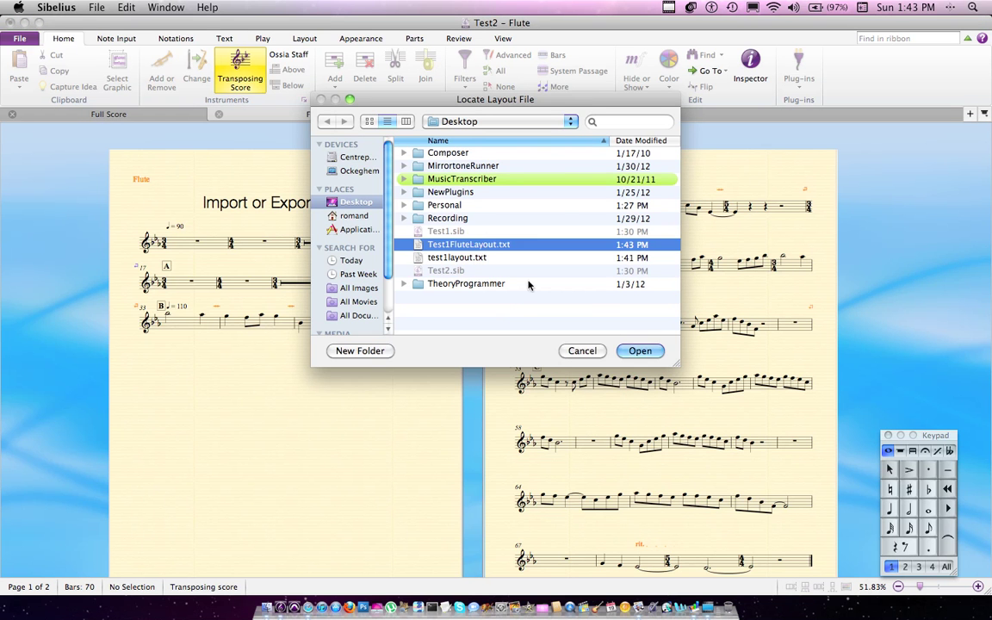
{"action": "left_click", "coordinate": [640, 350]}
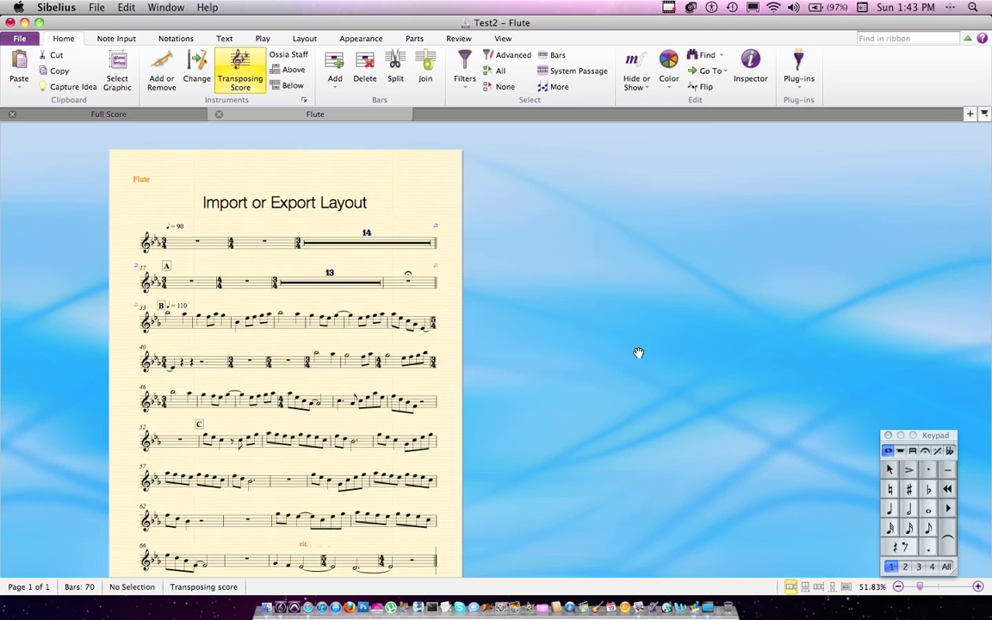